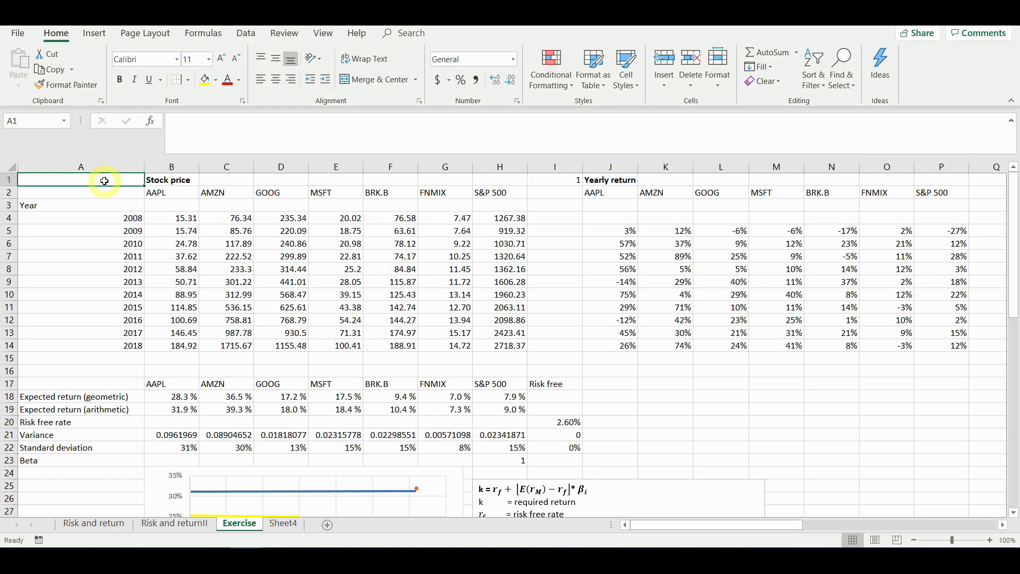
Enter =+O43/H21 in B23, dividing AAPL's covariance by S&P 500 variance to get beta 0.91980881
scroll(402, 261, "down", 5)
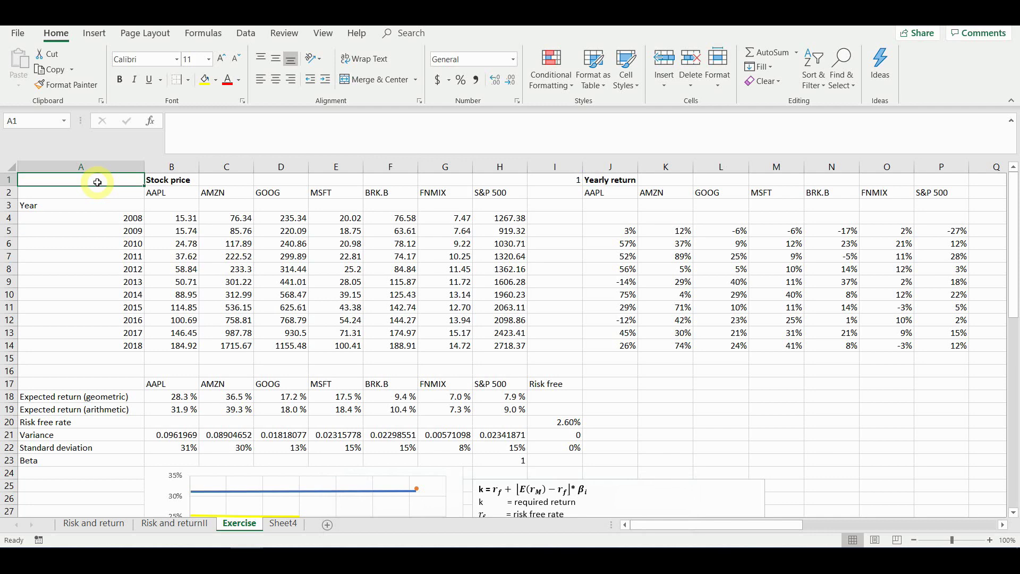
scroll(456, 257, "down", 5)
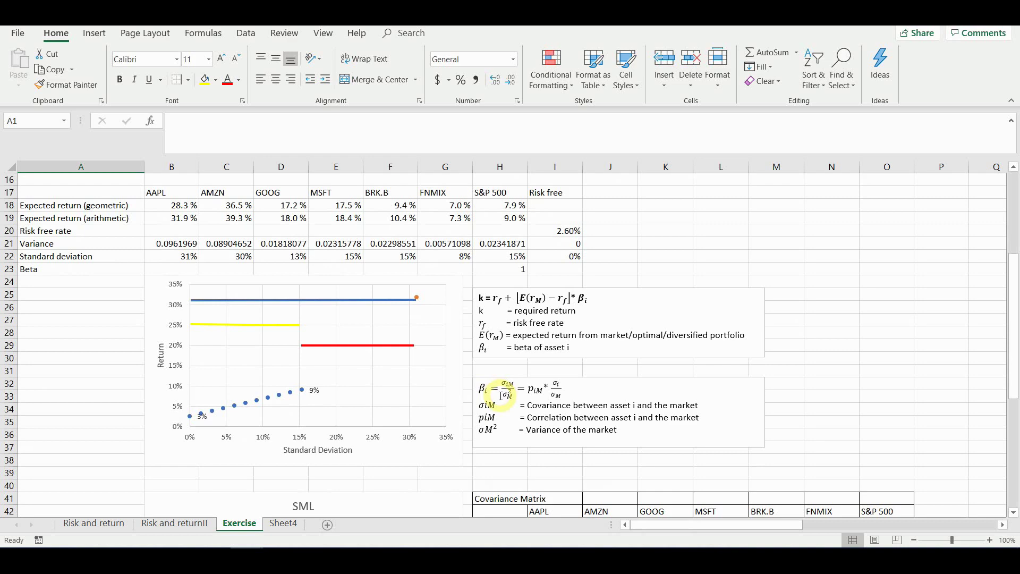
scroll(501, 395, "down", 5)
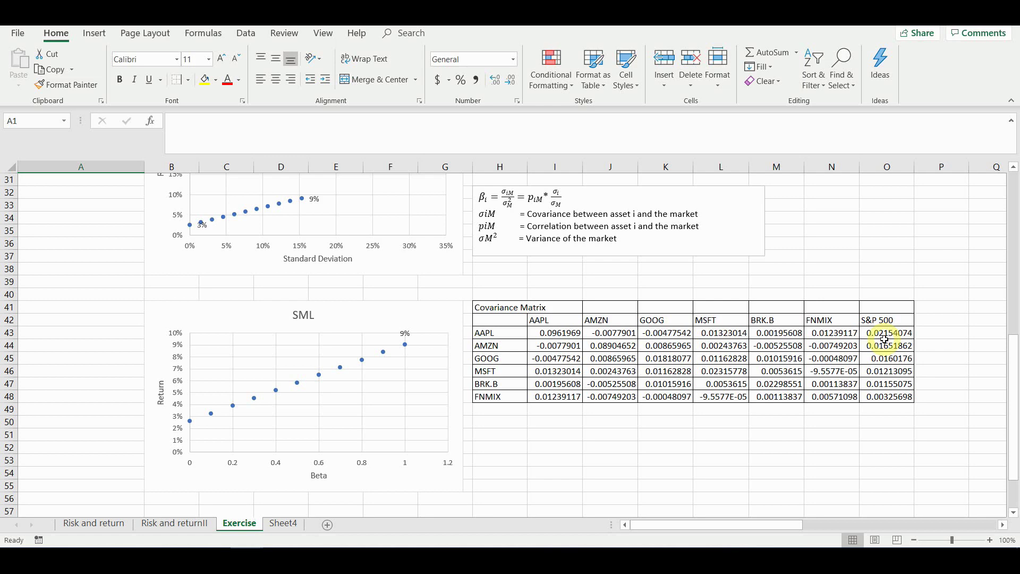
scroll(785, 337, "up", 7)
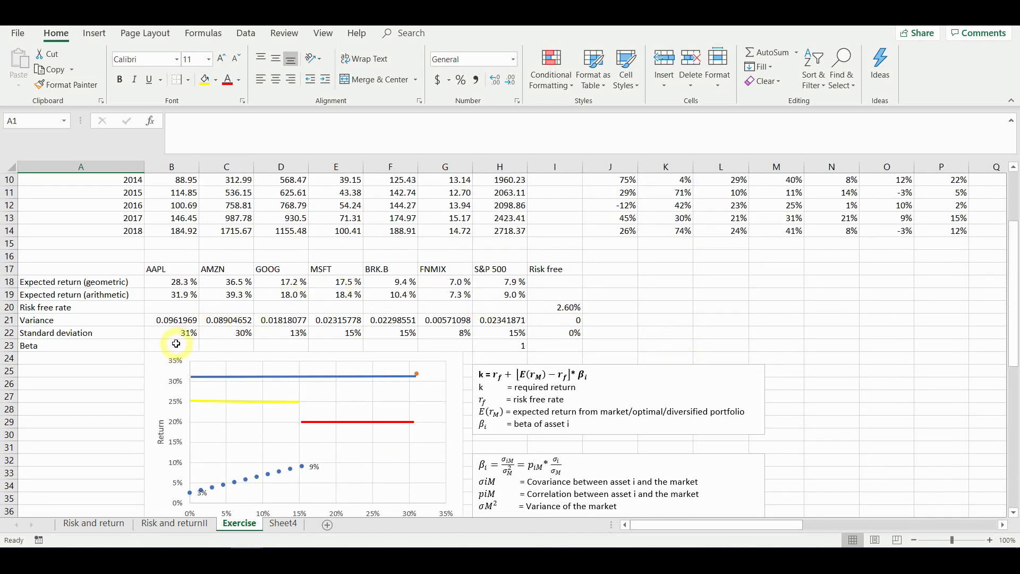
left_click(176, 344)
type("+")
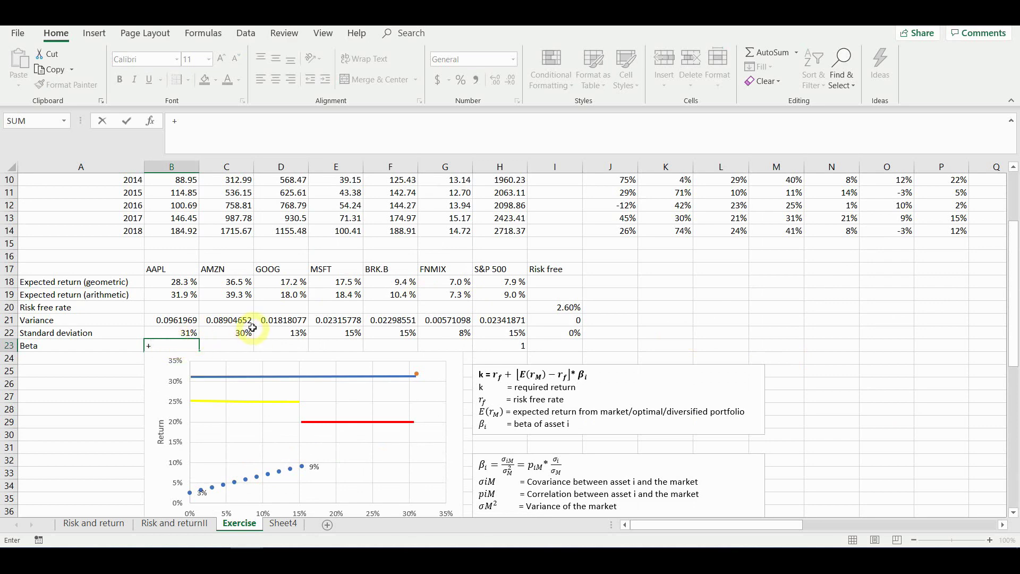
scroll(254, 329, "down", 5)
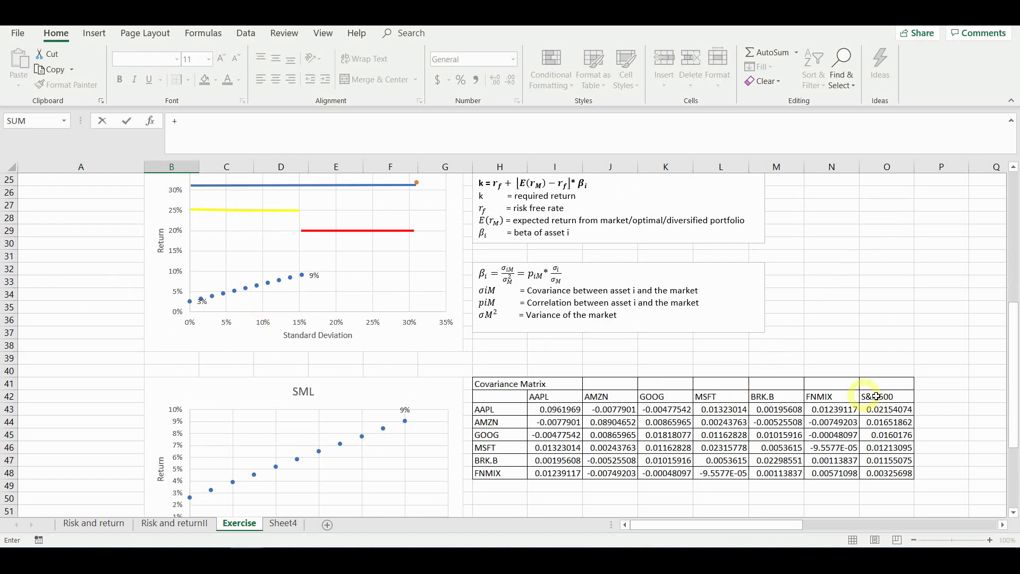
left_click(887, 410)
left_click(281, 137)
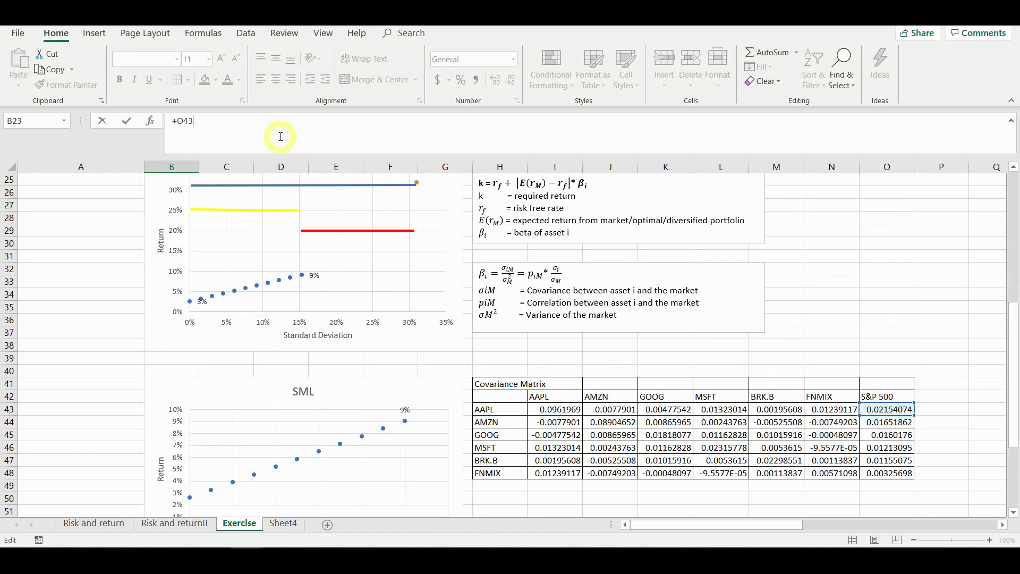
type("/")
scroll(365, 244, "up", 4)
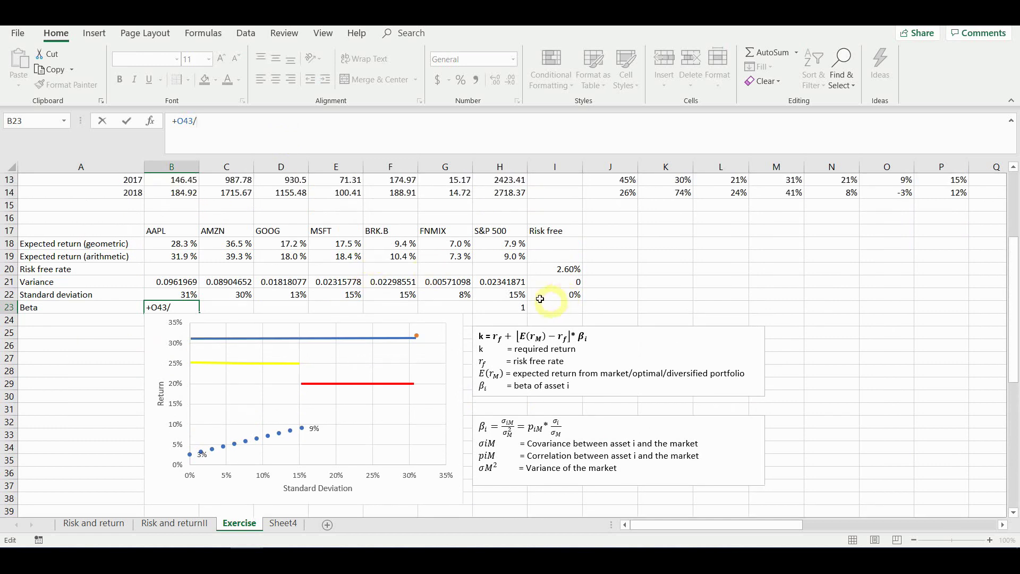
left_click(494, 285)
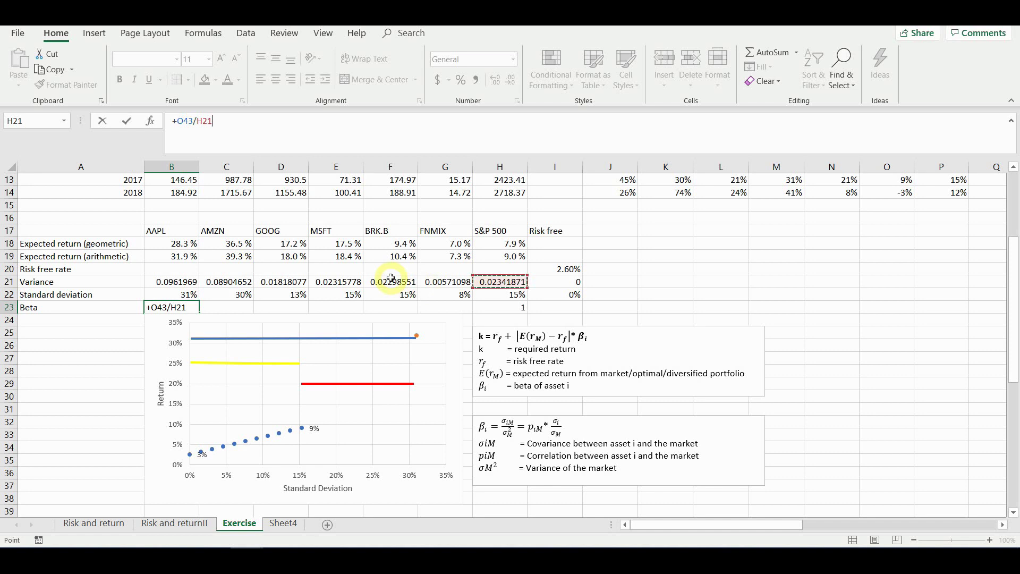
key("Return")
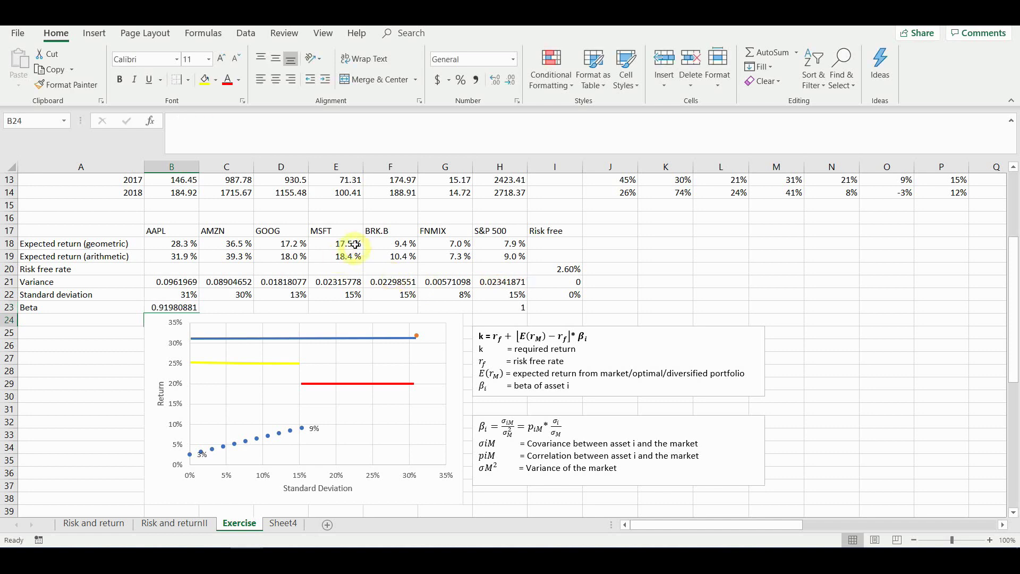
scroll(362, 247, "down", 1)
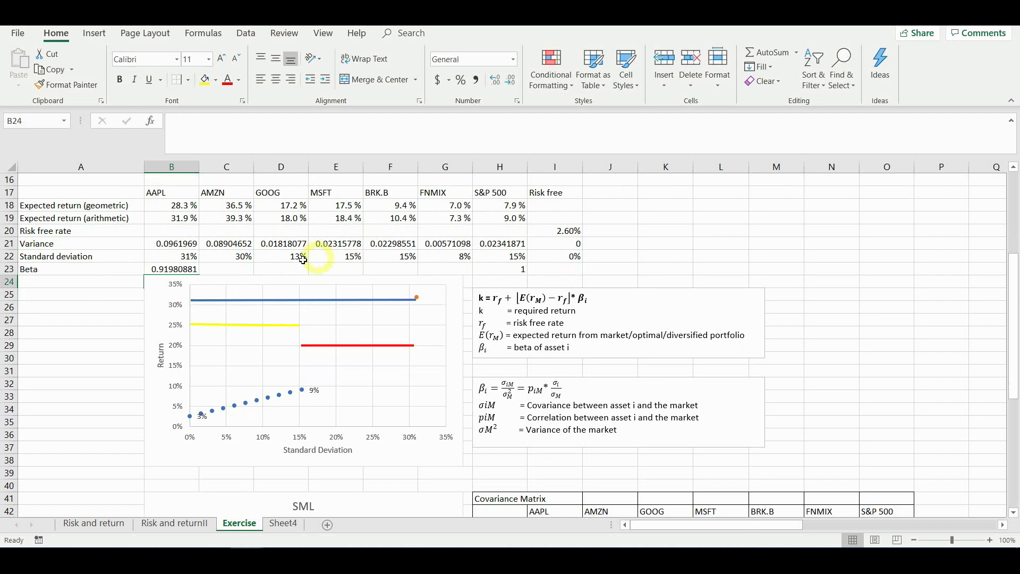
scroll(205, 285, "up", 1)
Enter =+slope(J5:J14,P5:P14) in K17 to confirm AAPL's beta of 0.91980881
left_click(192, 307)
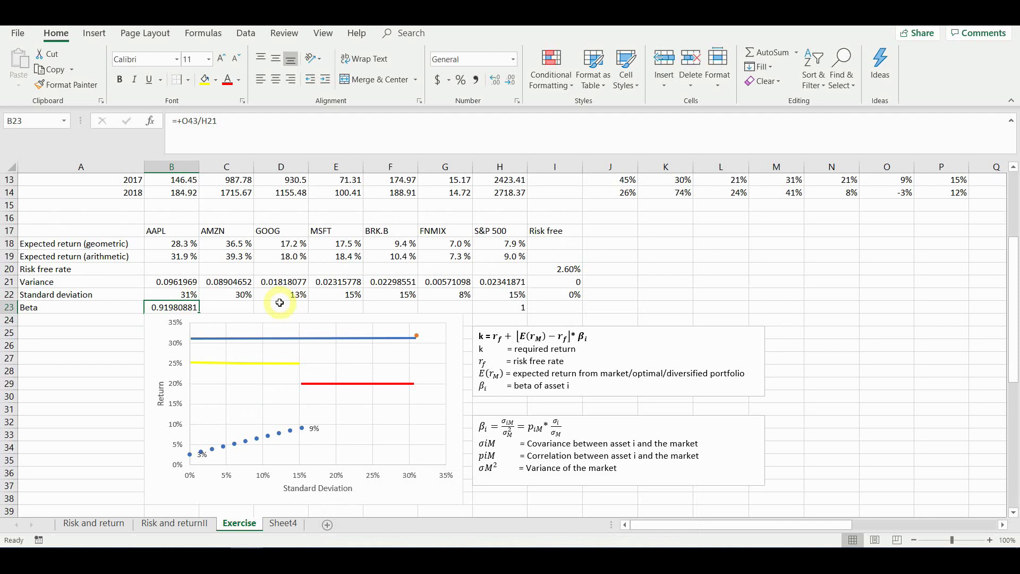
scroll(738, 319, "up", 4)
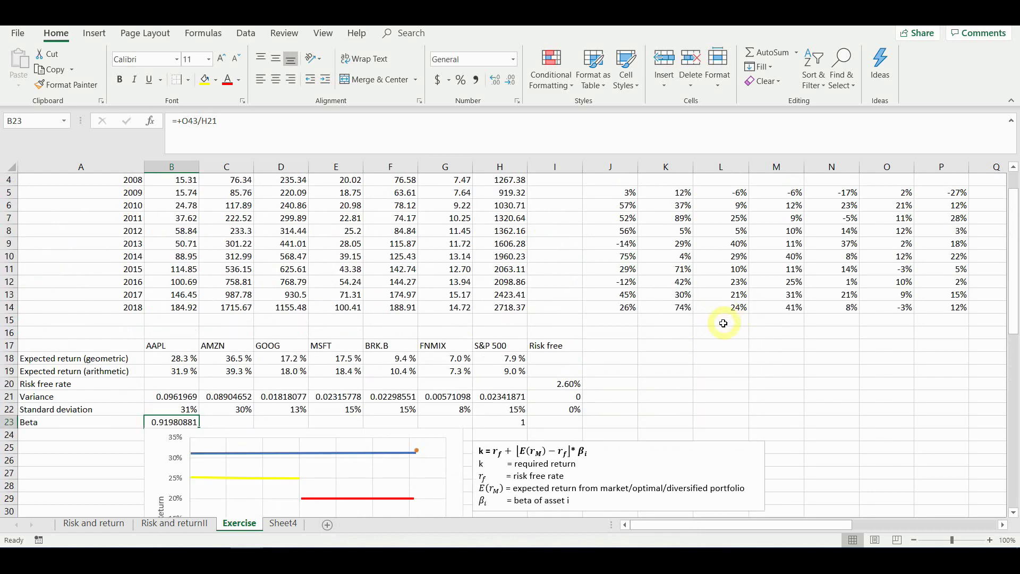
left_click(667, 389)
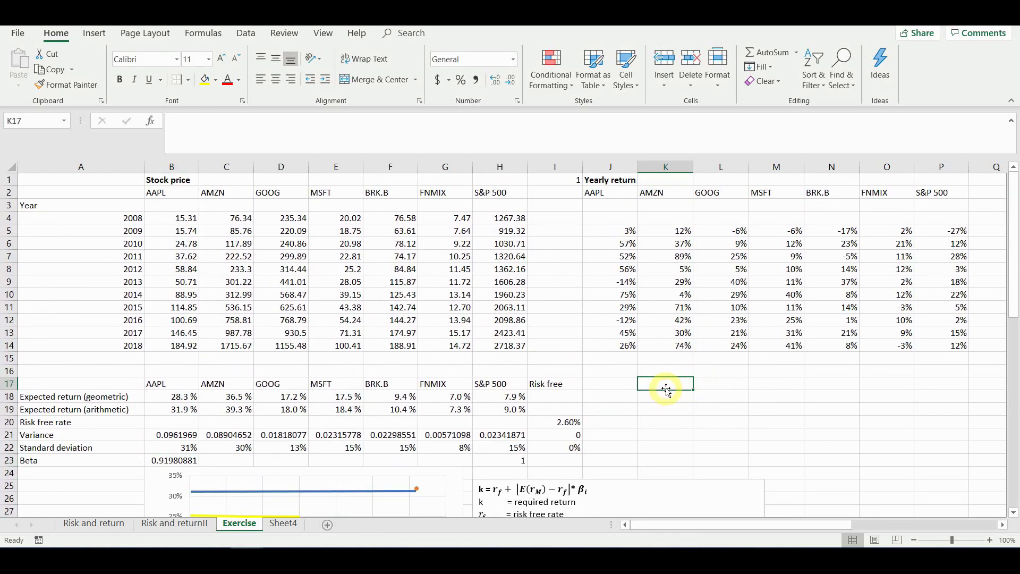
type("+slope")
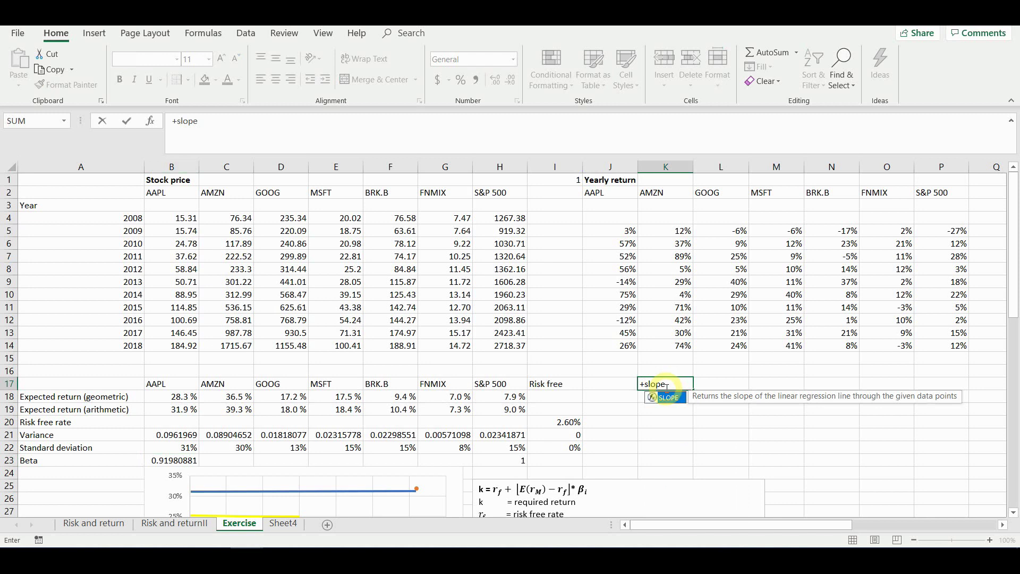
type("(")
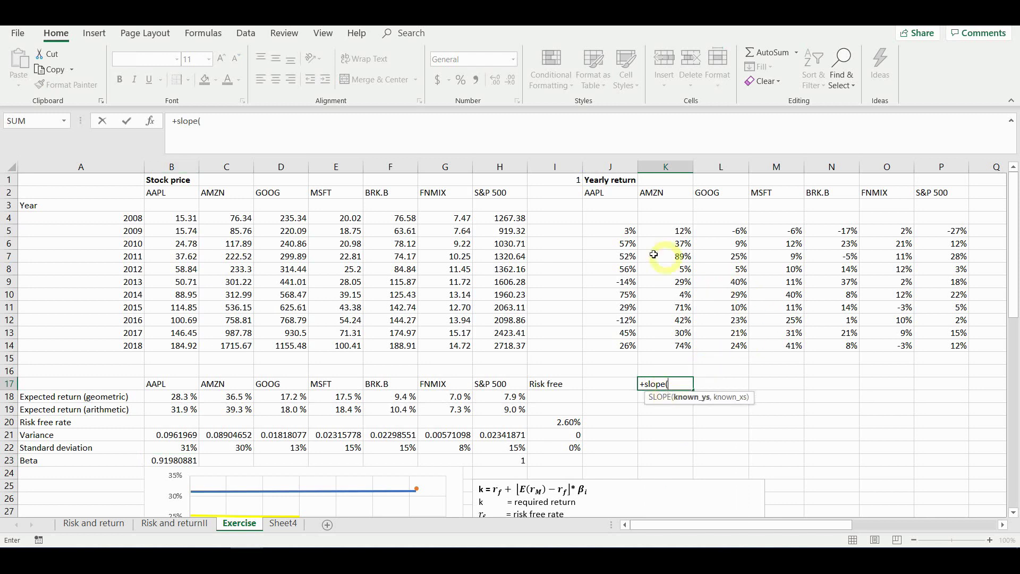
left_click_drag(627, 231, 624, 347)
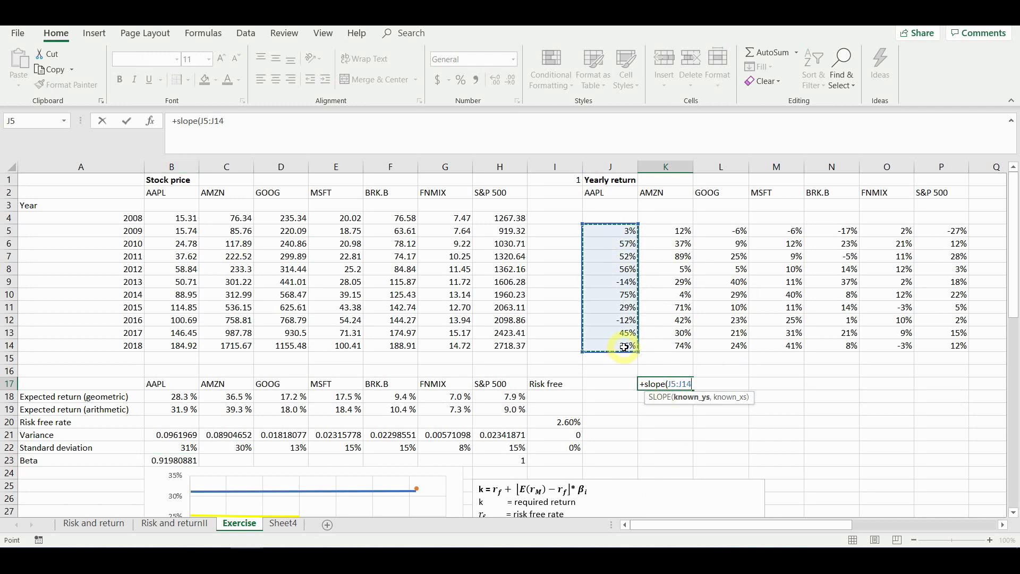
type(",")
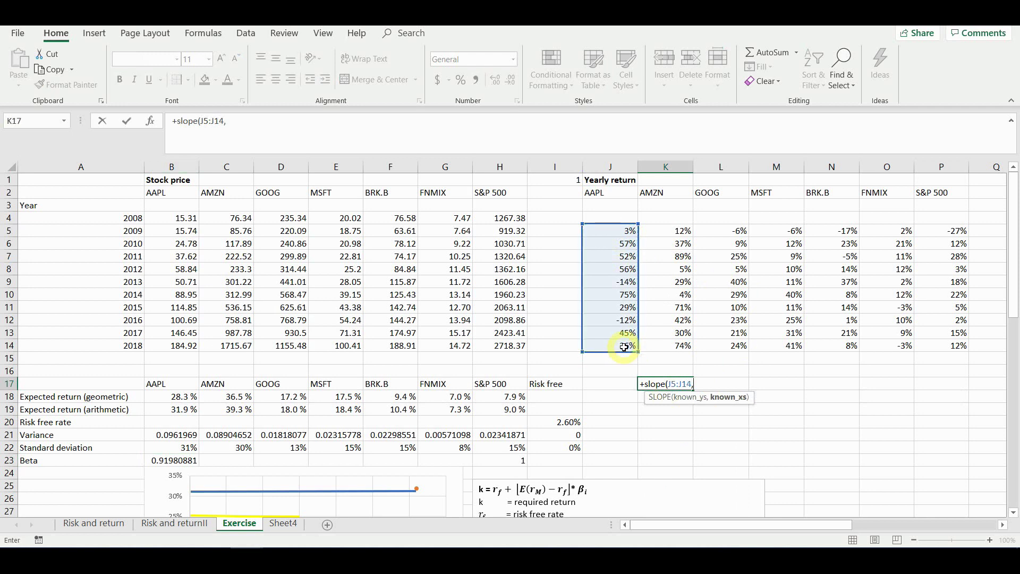
left_click_drag(956, 230, 941, 344)
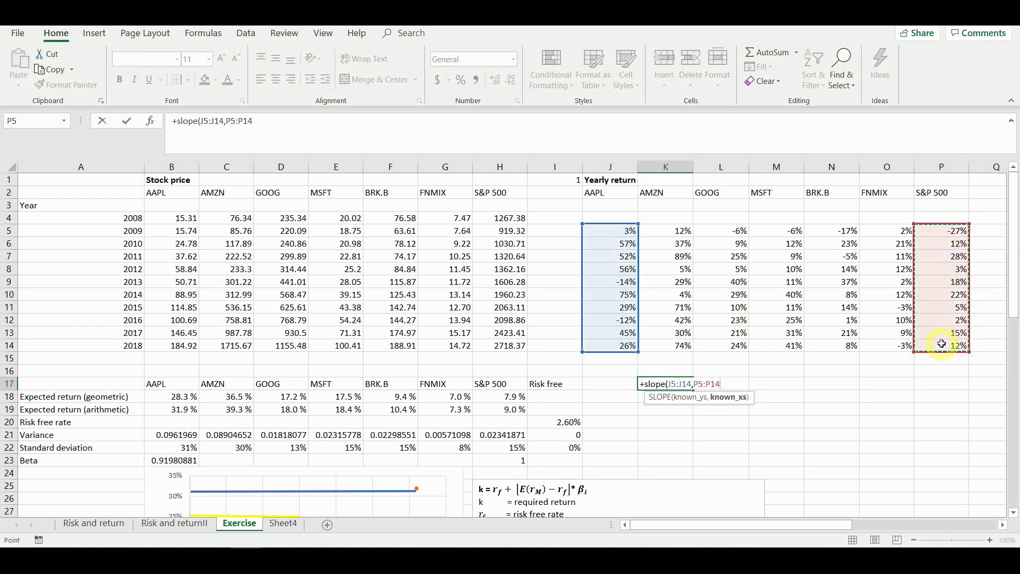
type(")")
key("Return")
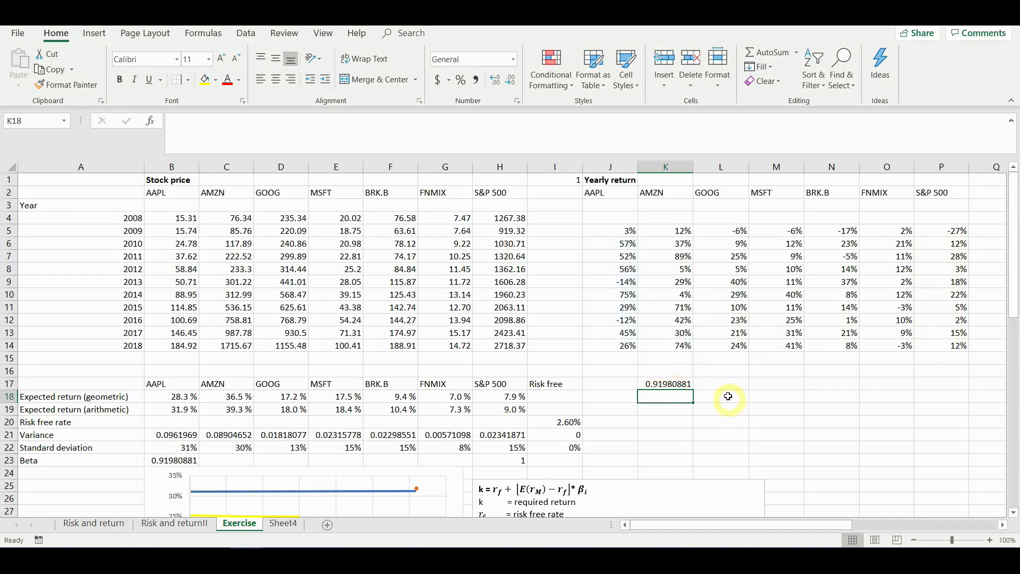
Review B23's beta formula and delete the SLOPE check value from K17
scroll(595, 408, "down", 2)
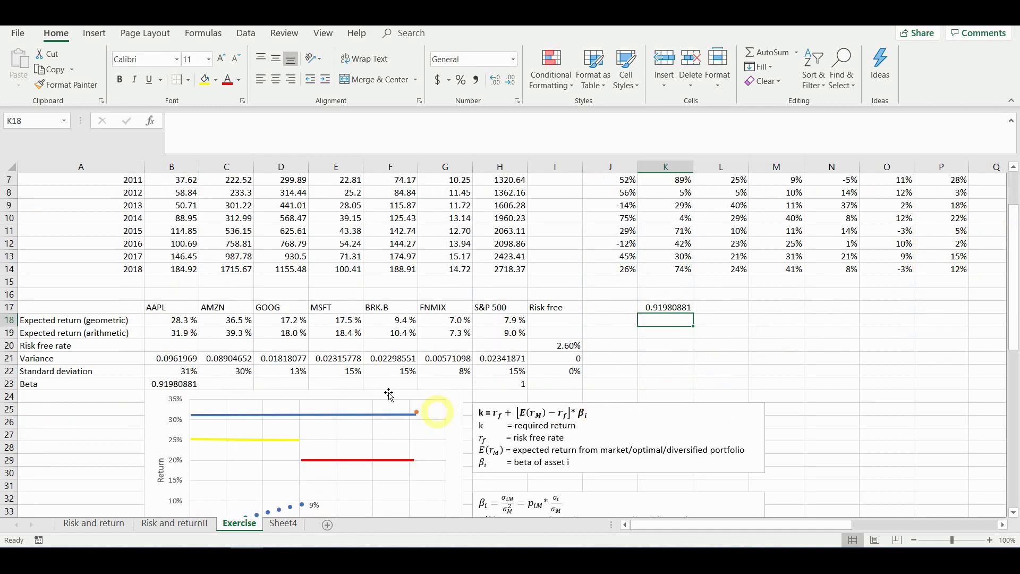
left_click(180, 385)
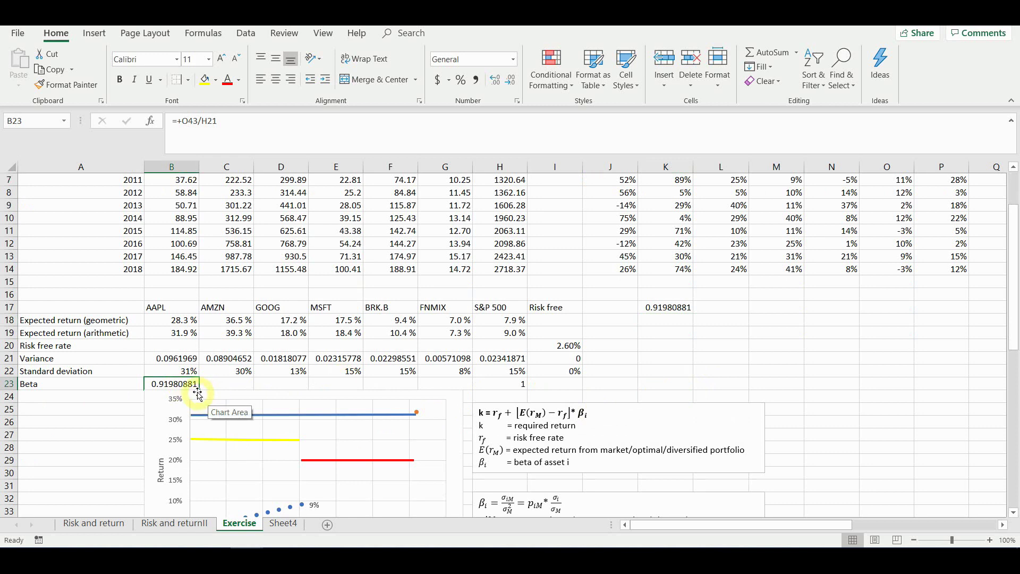
left_click(653, 307)
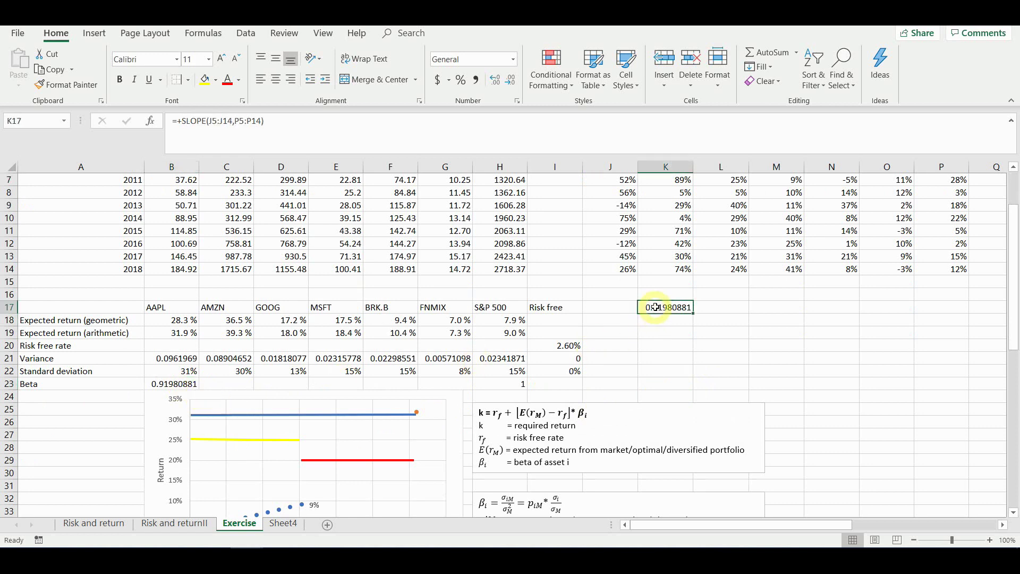
key("Delete")
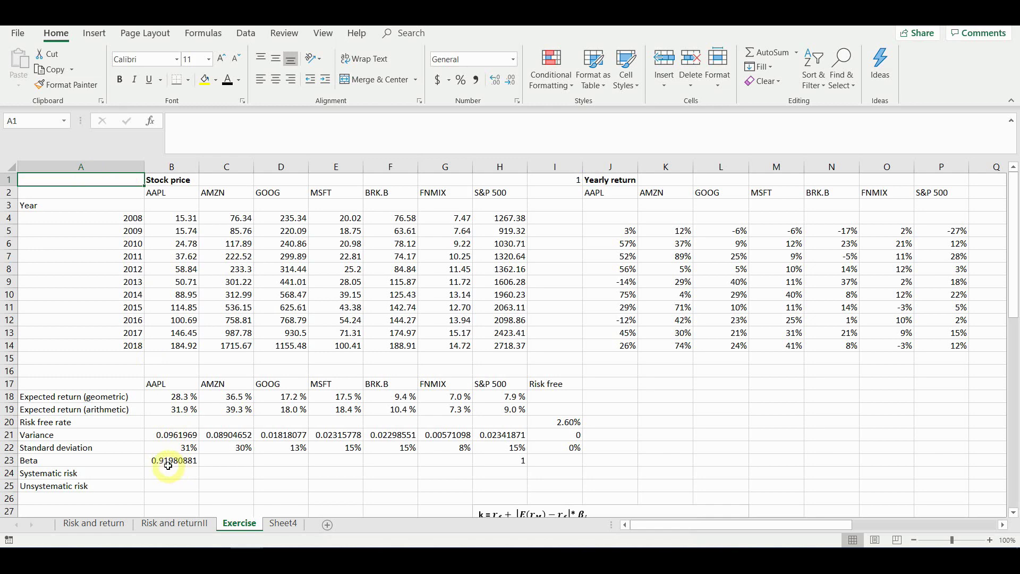
scroll(399, 444, "down", 8)
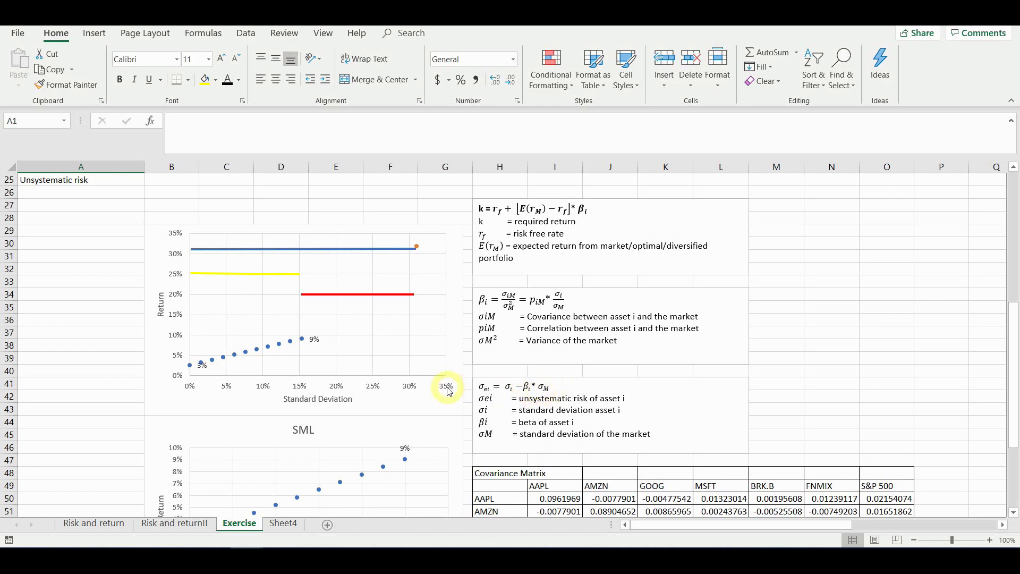
scroll(448, 392, "up", 8)
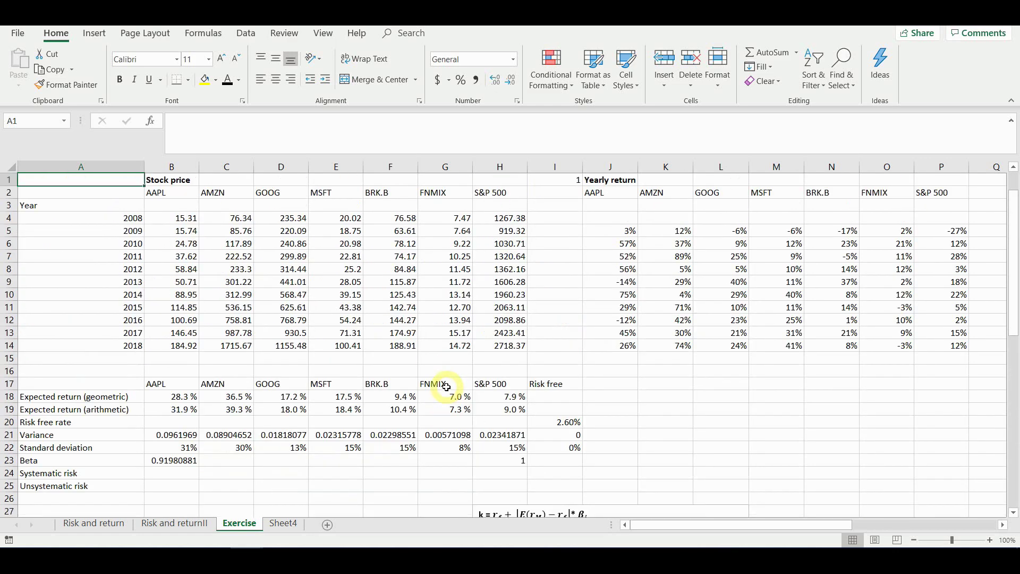
Enter =+B23*H22 in B24 for AAPL's systematic risk
left_click(160, 472)
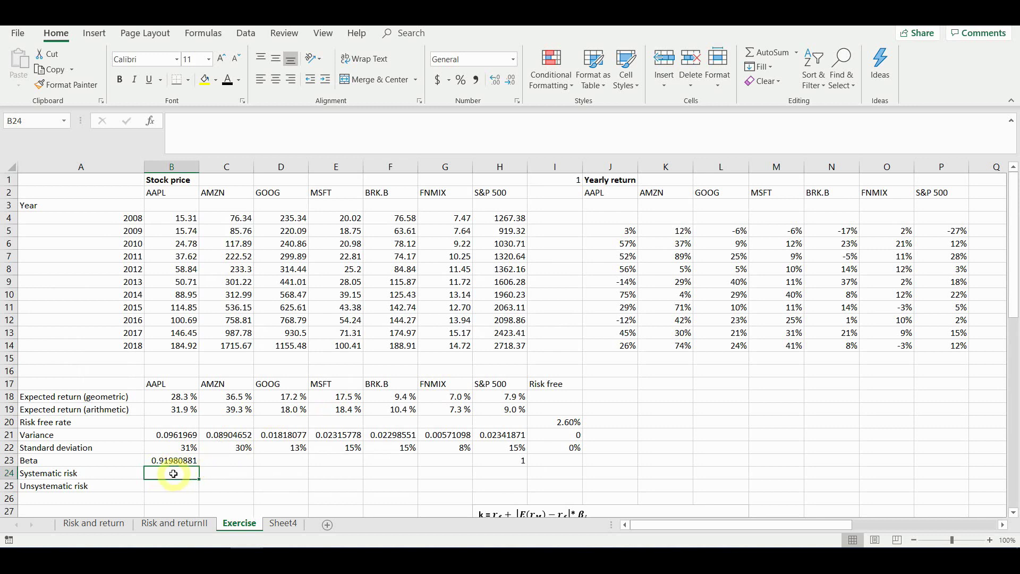
left_click(249, 144)
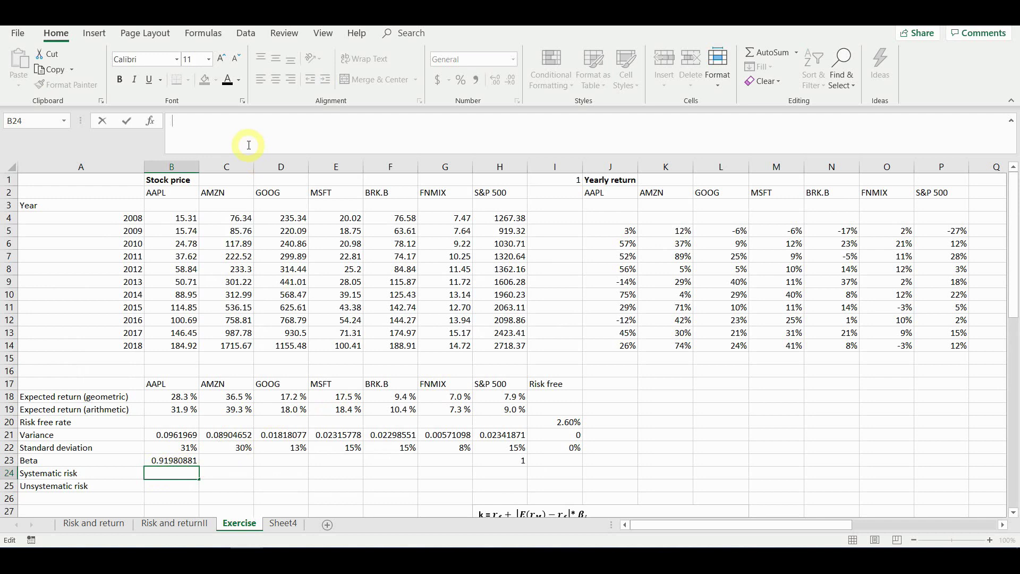
type("+")
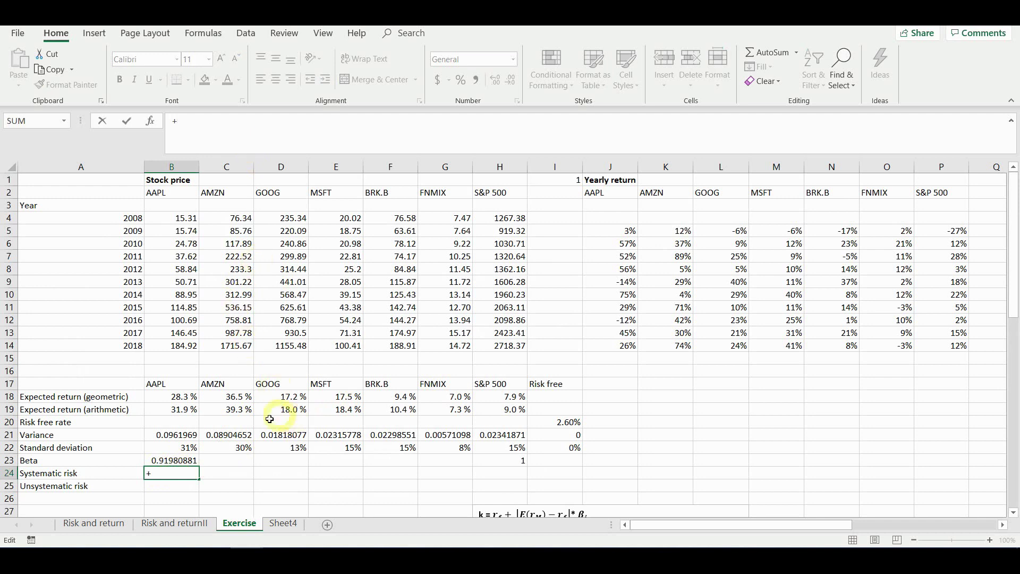
left_click(175, 460)
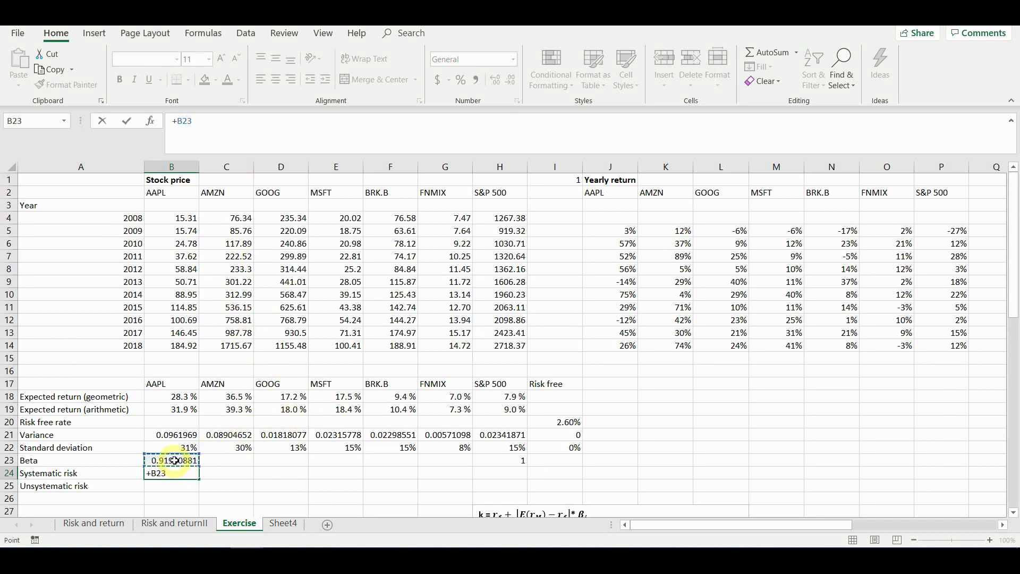
type("*")
left_click(512, 446)
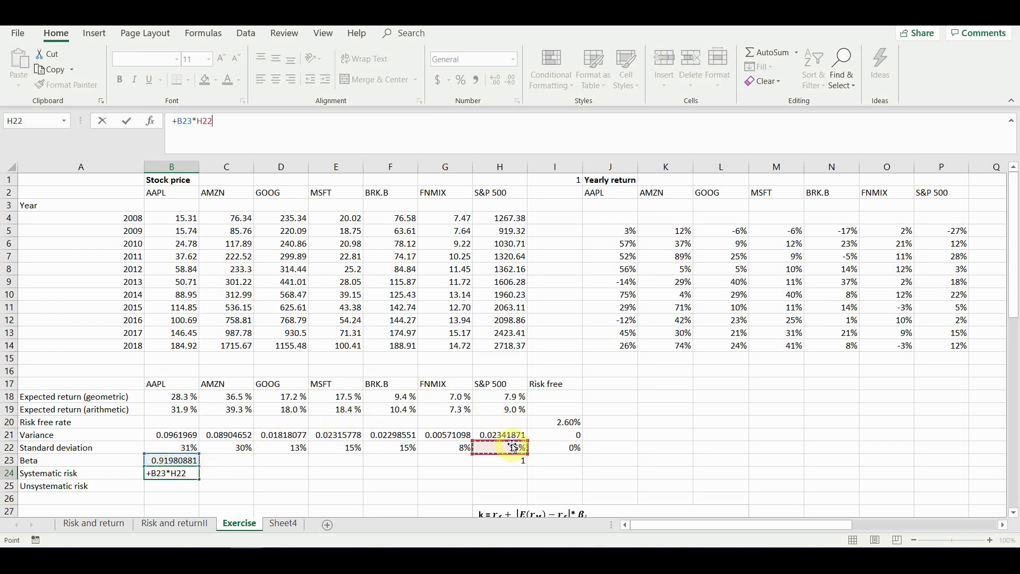
key("Return")
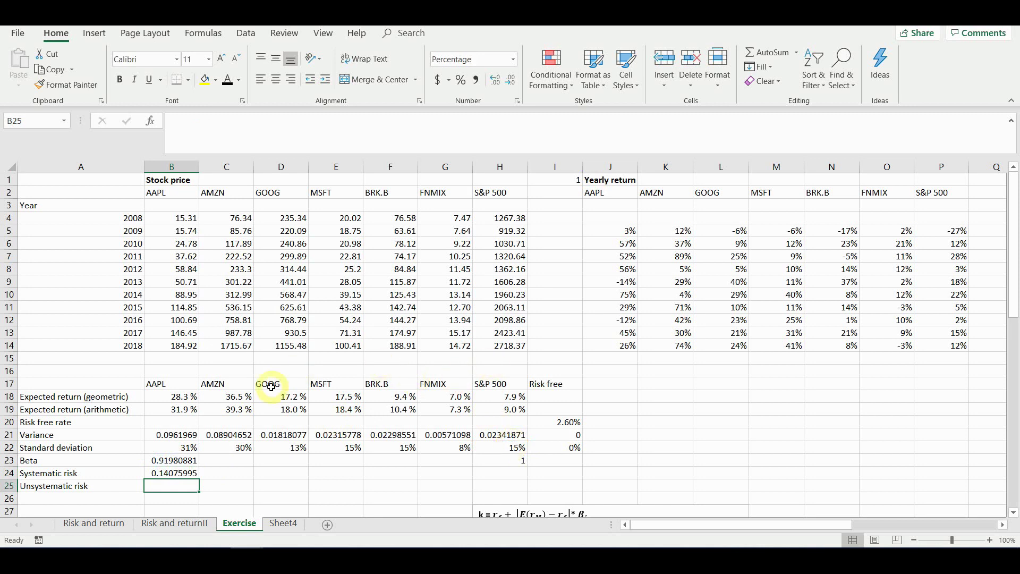
Apply Percent Style to B24 so the systematic risk reads 14%
scroll(181, 388, "down", 1)
left_click(177, 433)
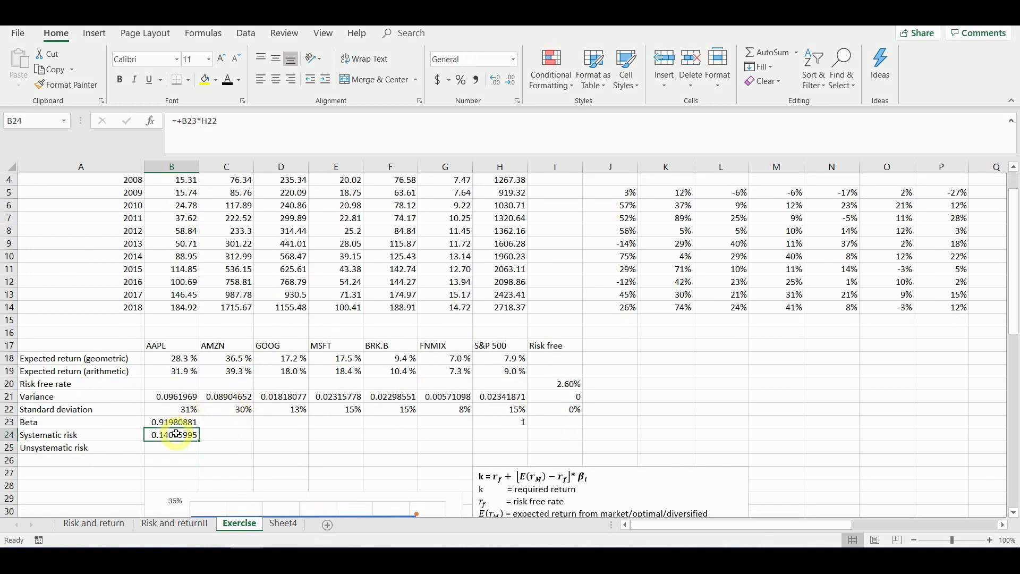
left_click(460, 80)
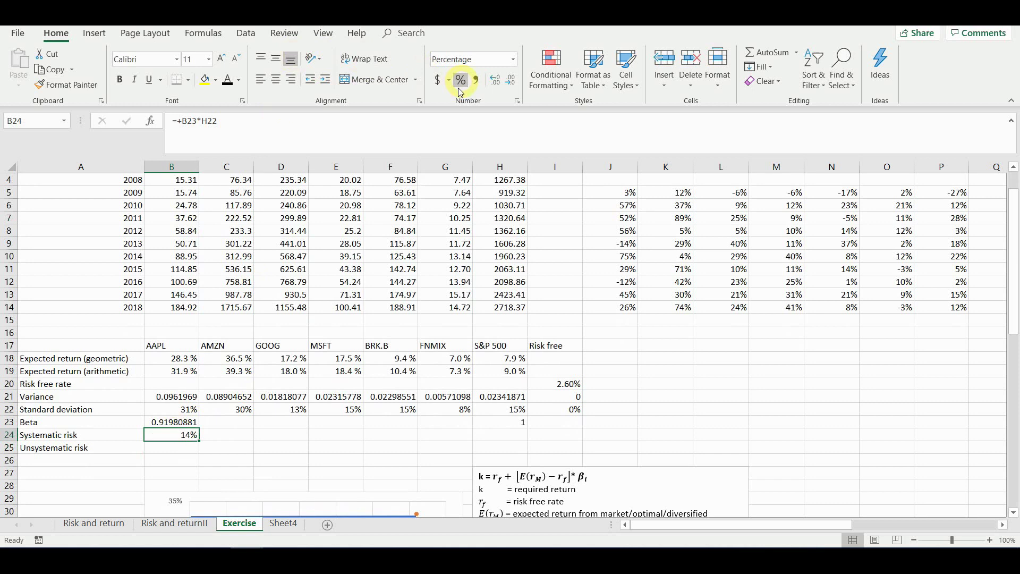
Start B25's unsystematic risk formula as +B22- (AAPL's standard deviation minus…)
left_click(192, 448)
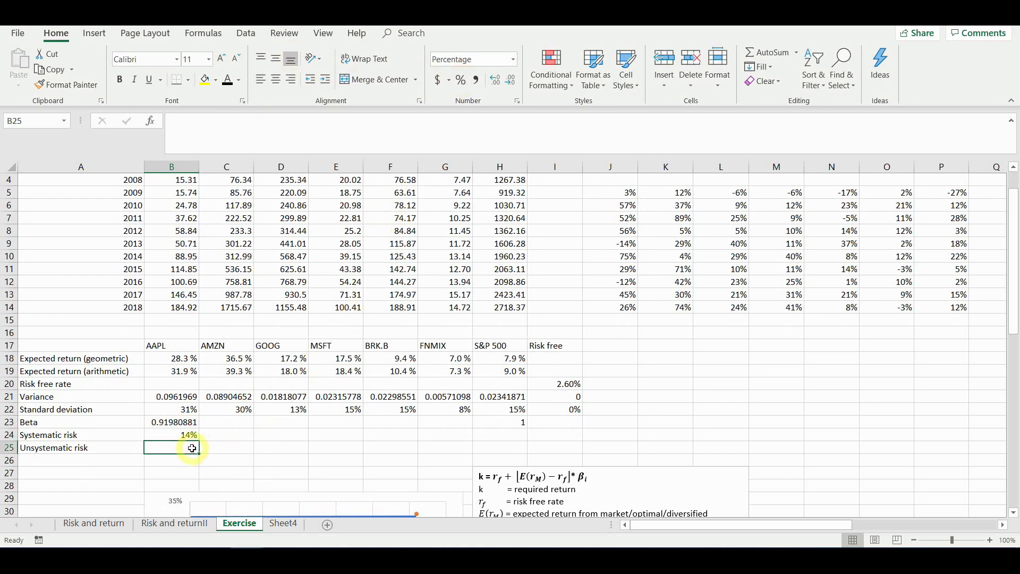
type("+")
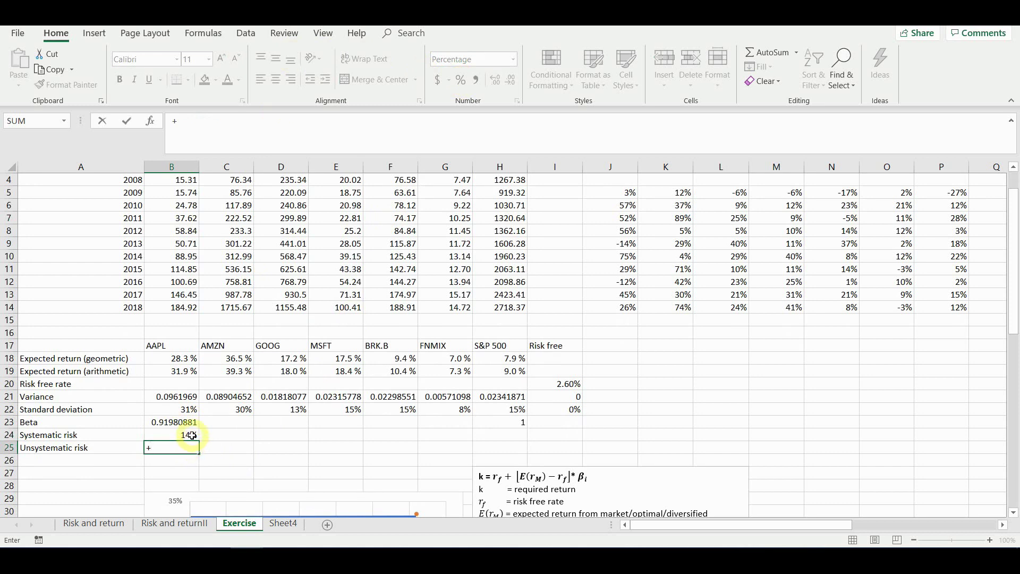
left_click(181, 409)
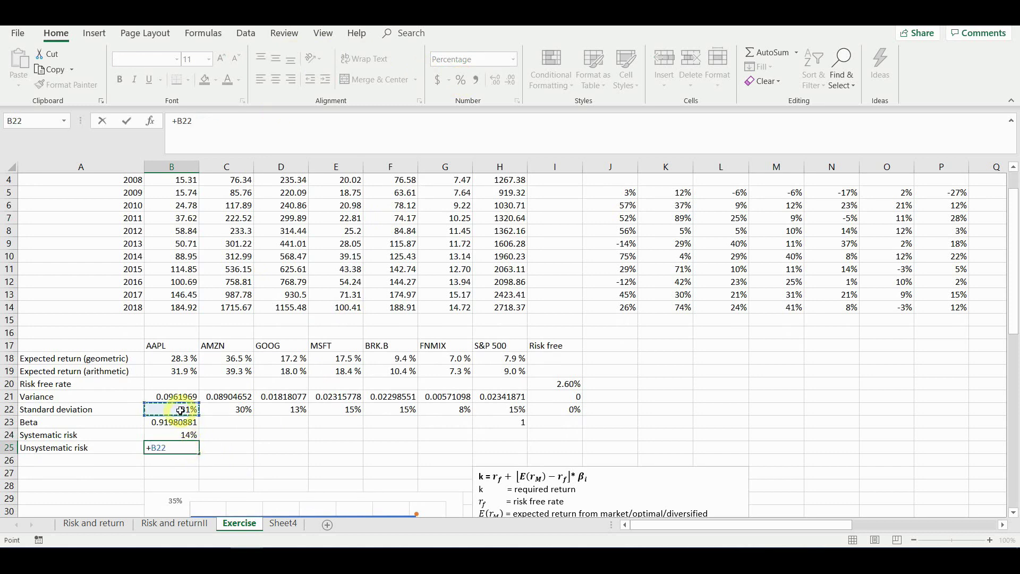
type("-")
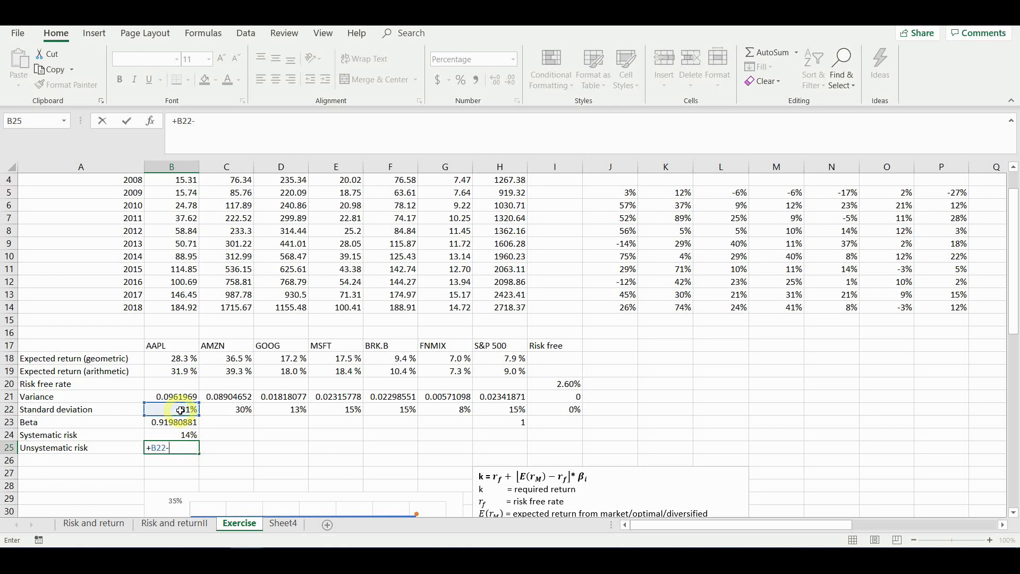